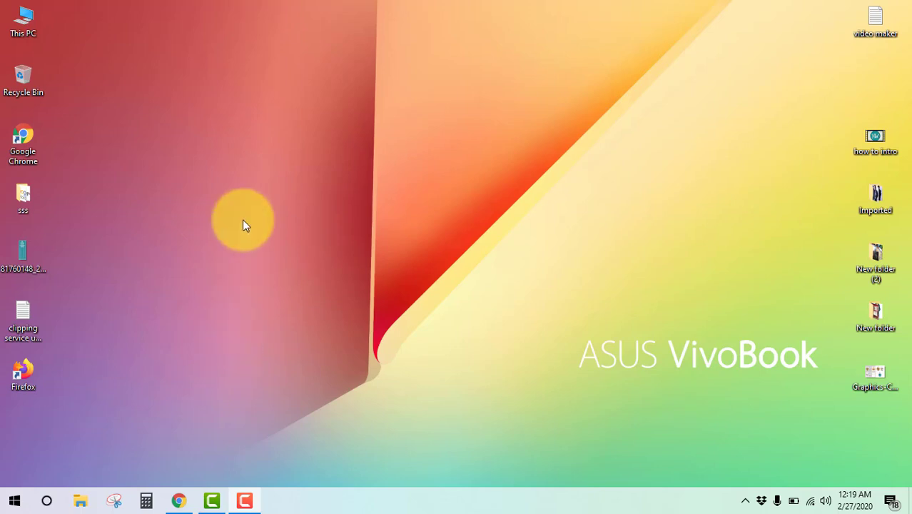
# Step: Dismiss the desktop context menu and open the Start menu, ready to search
pyautogui.rightClick(242, 212)
pyautogui.click(270, 253)
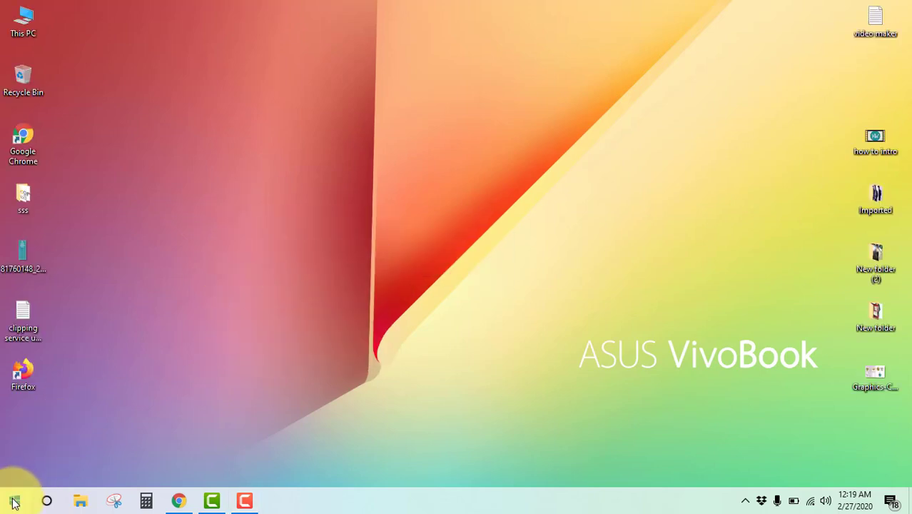
pyautogui.click(15, 500)
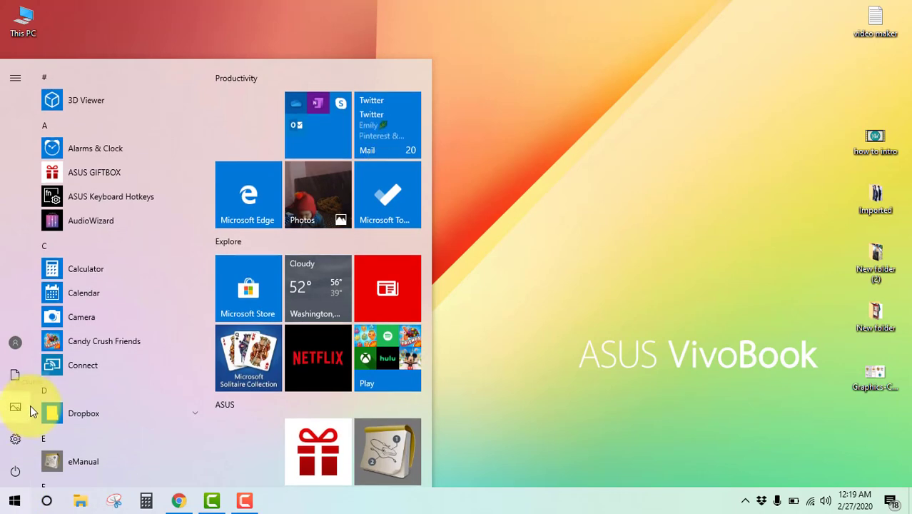
pyautogui.click(17, 493)
# Step: Search 'con' to open Control Panel, view it as Large icons, and open System
pyautogui.write('con')
pyautogui.click(137, 127)
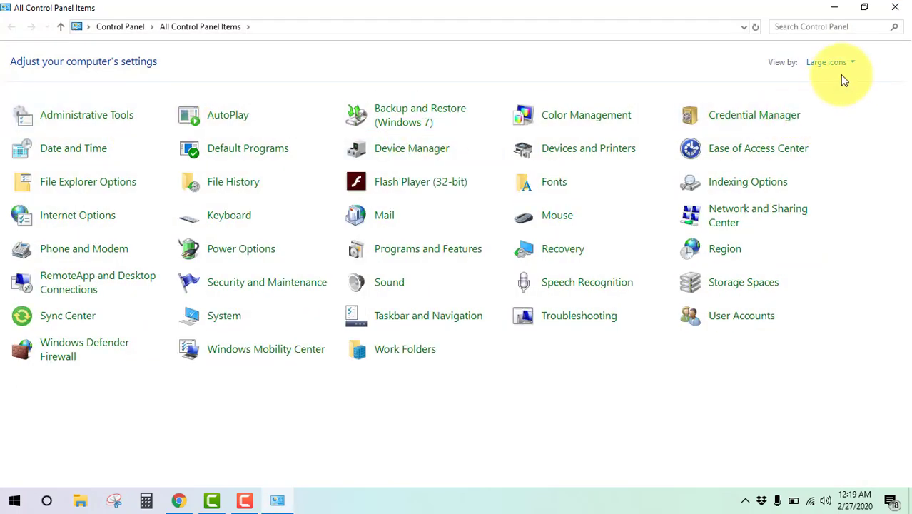
pyautogui.click(847, 63)
pyautogui.click(828, 81)
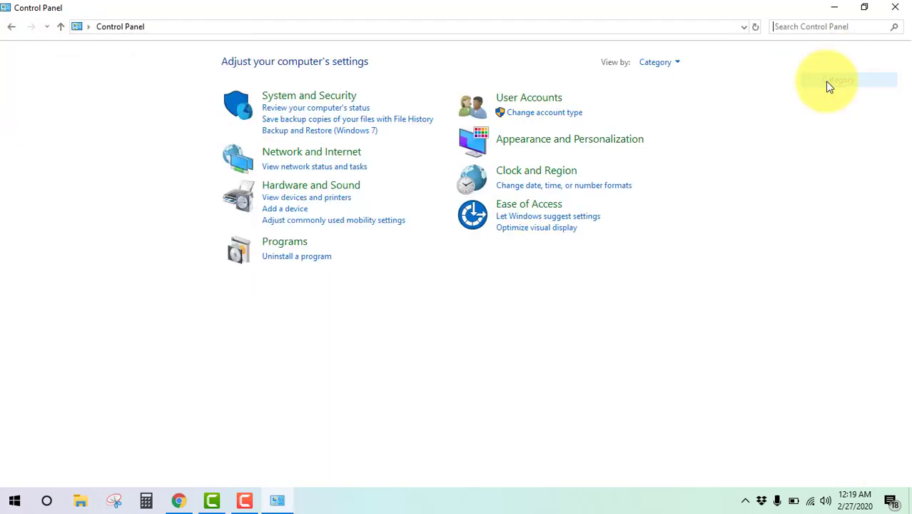
pyautogui.click(677, 61)
pyautogui.click(676, 99)
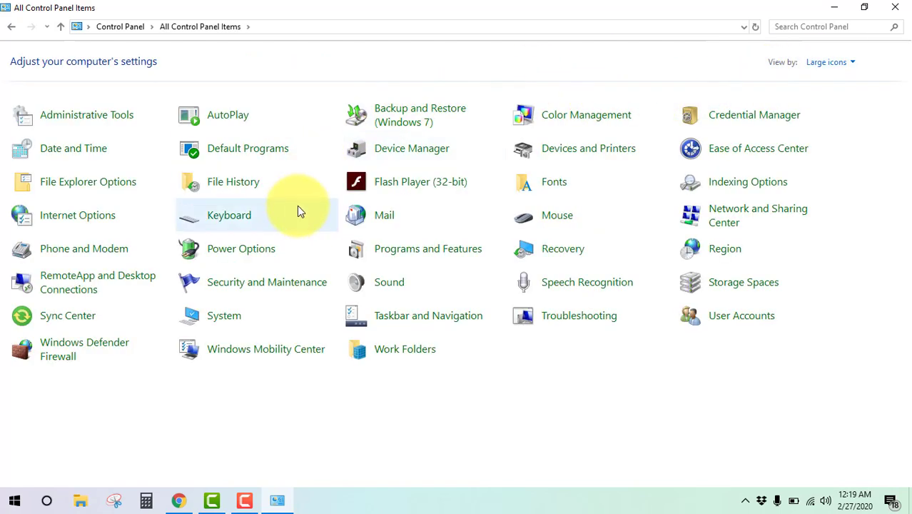
pyautogui.click(224, 321)
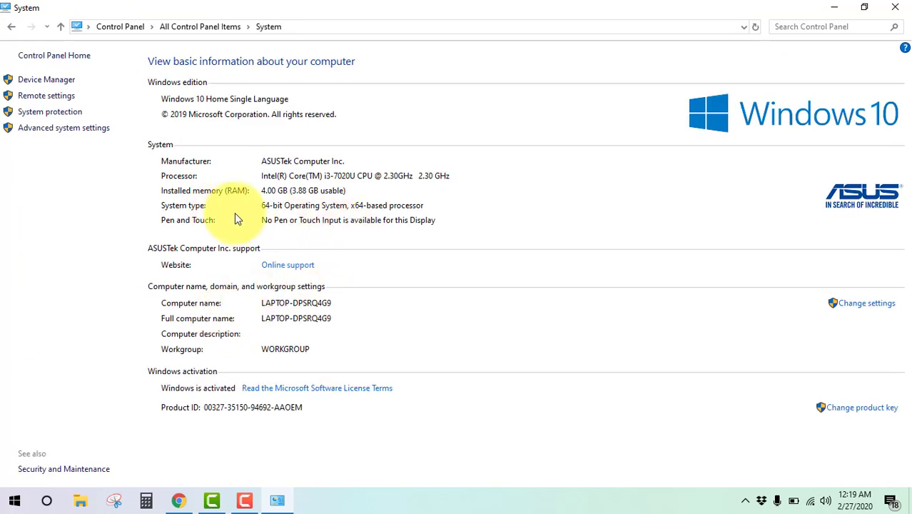
# Step: Open Advanced system settings, then the Performance Options Advanced tab showing the 7168 MB paging file
pyautogui.click(72, 136)
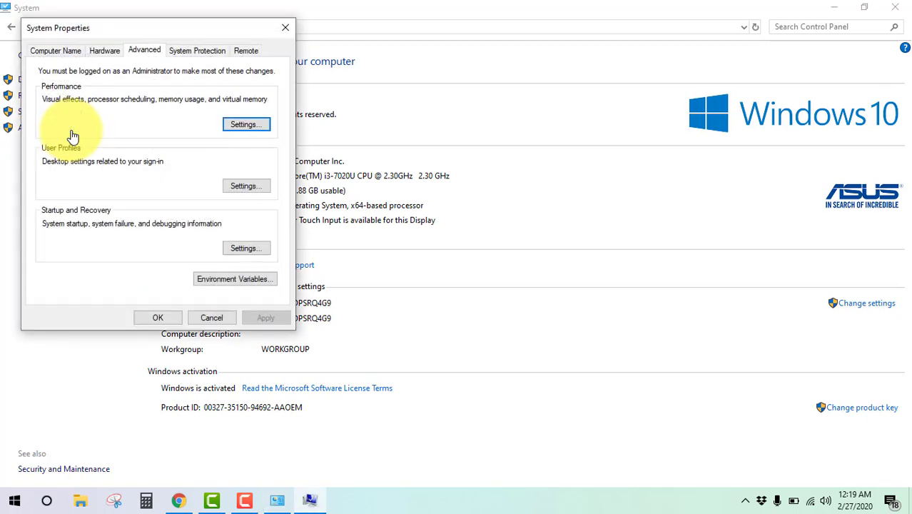
pyautogui.moveTo(133, 18); pyautogui.dragTo(479, 75)
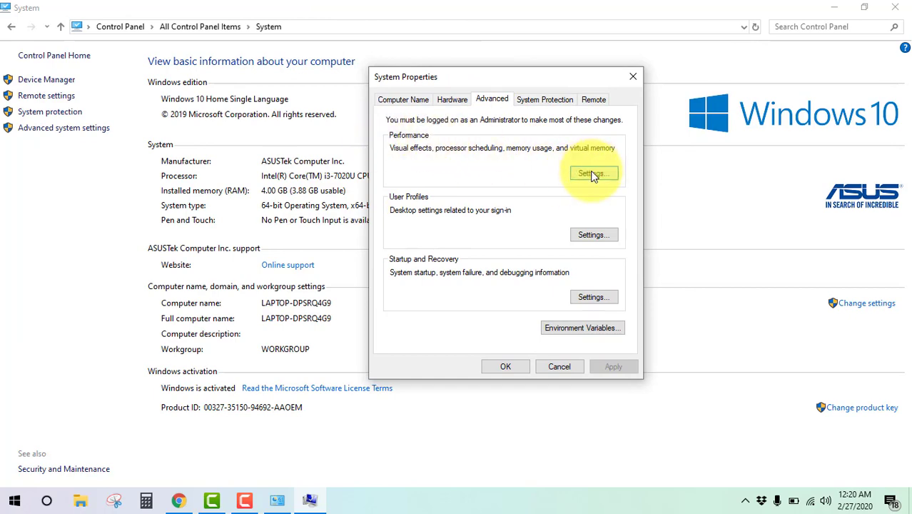
pyautogui.click(592, 174)
pyautogui.moveTo(486, 89); pyautogui.dragTo(520, 57)
pyautogui.click(502, 79)
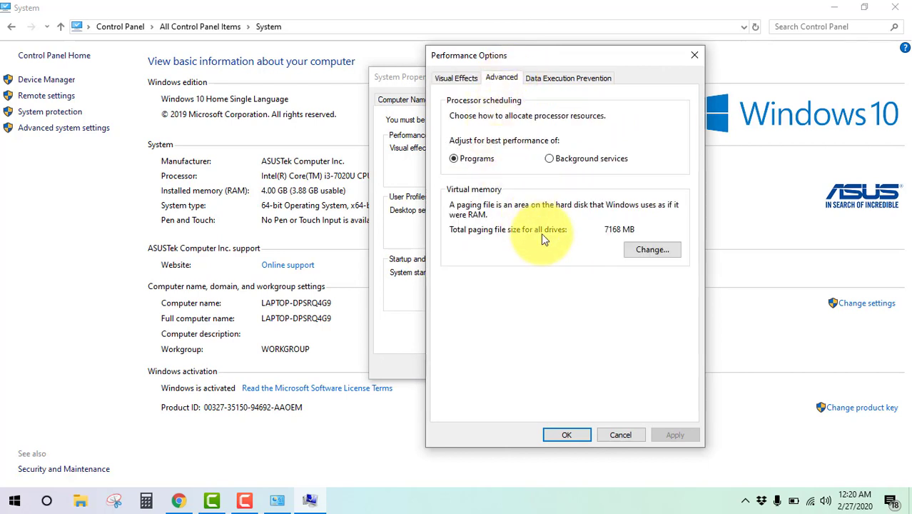
# Step: In Virtual Memory, turn off automatic paging file management and choose Custom size for C:
pyautogui.click(653, 250)
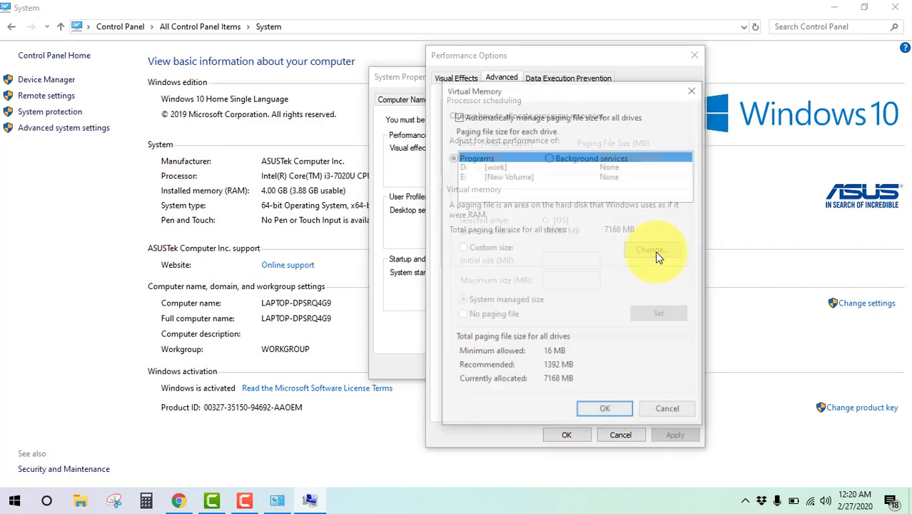
pyautogui.moveTo(561, 83); pyautogui.dragTo(350, 91)
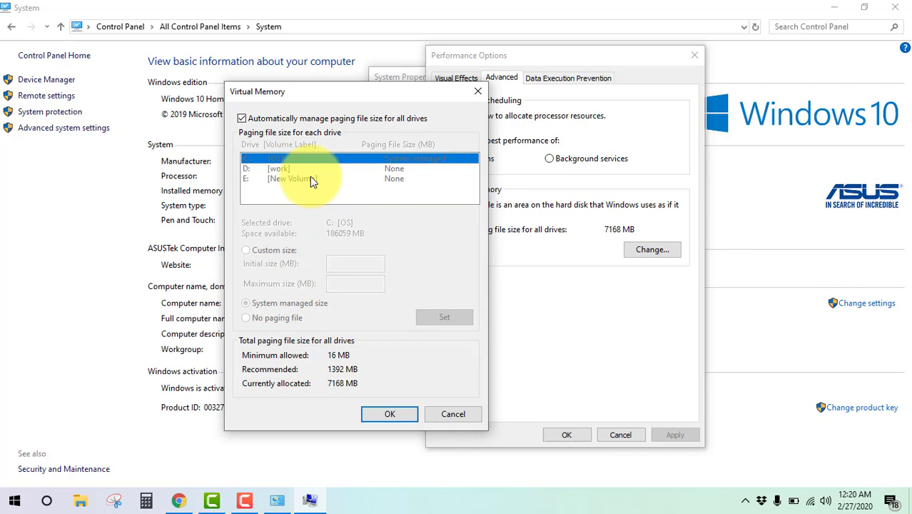
pyautogui.click(241, 119)
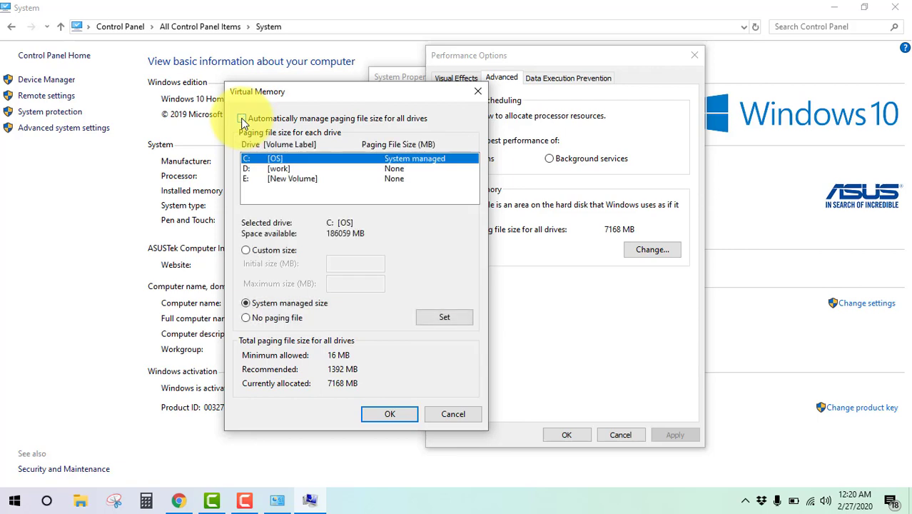
pyautogui.click(246, 250)
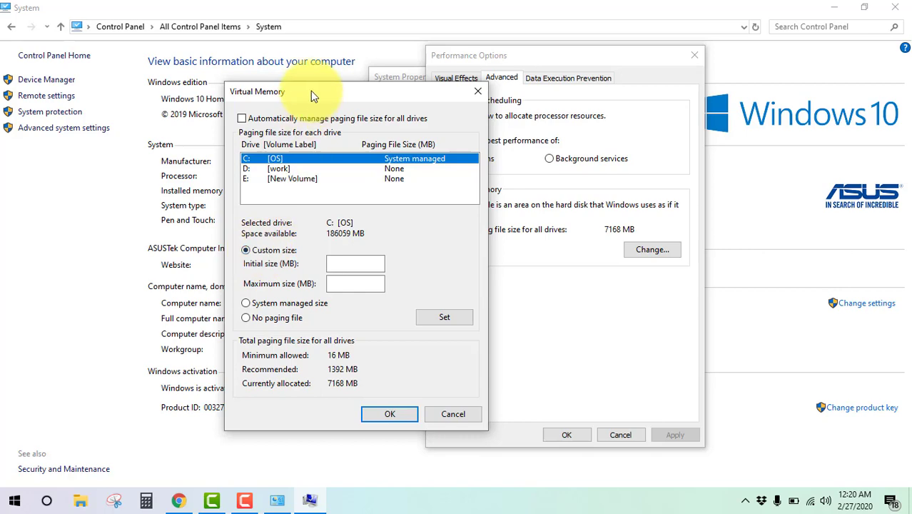
pyautogui.moveTo(318, 97); pyautogui.dragTo(382, 88)
# Step: Enter 1392 MB as drive C:'s initial paging file size
pyautogui.click(423, 255)
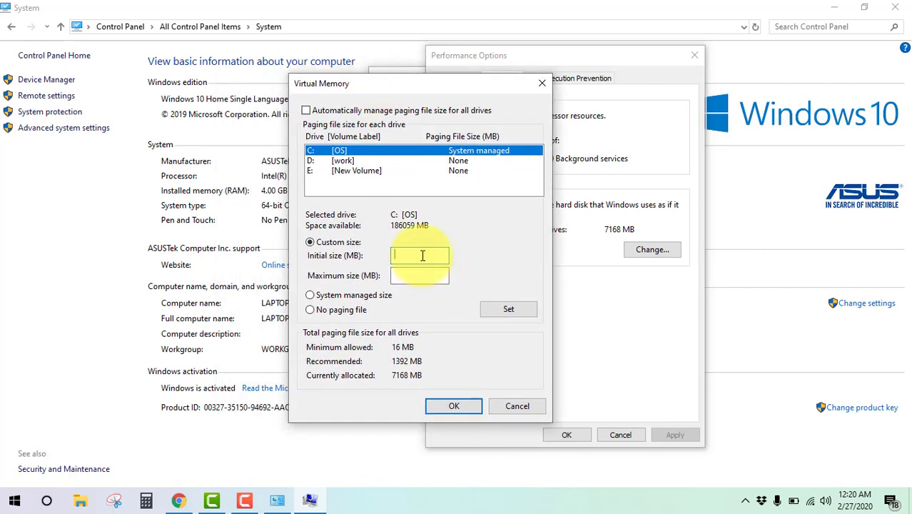
pyautogui.write('1')
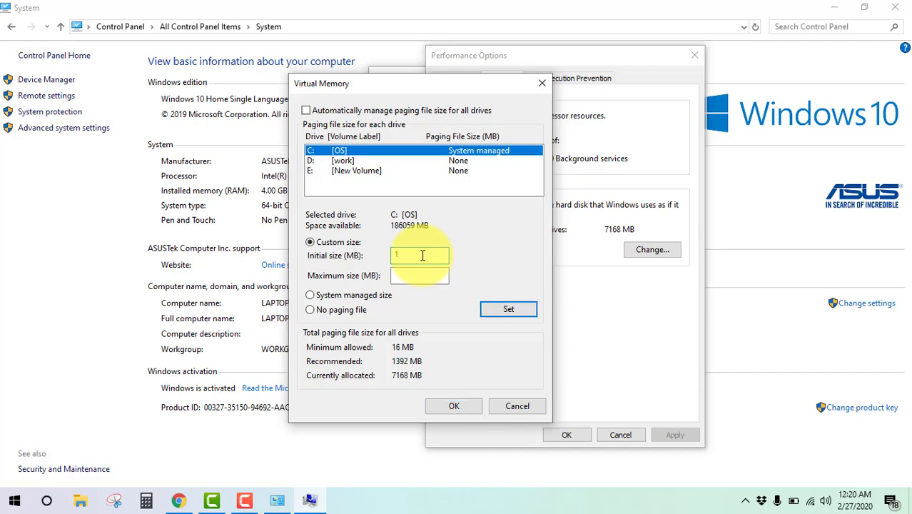
pyautogui.write('39')
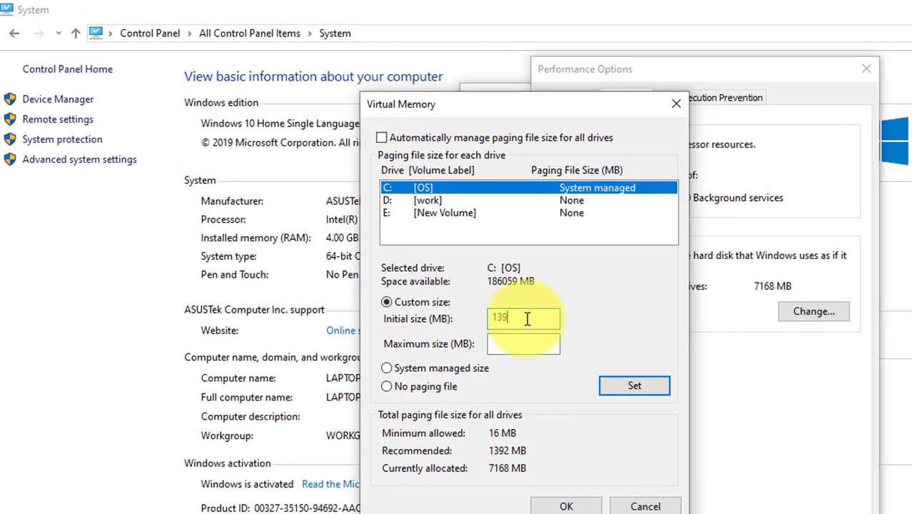
pyautogui.write('2')
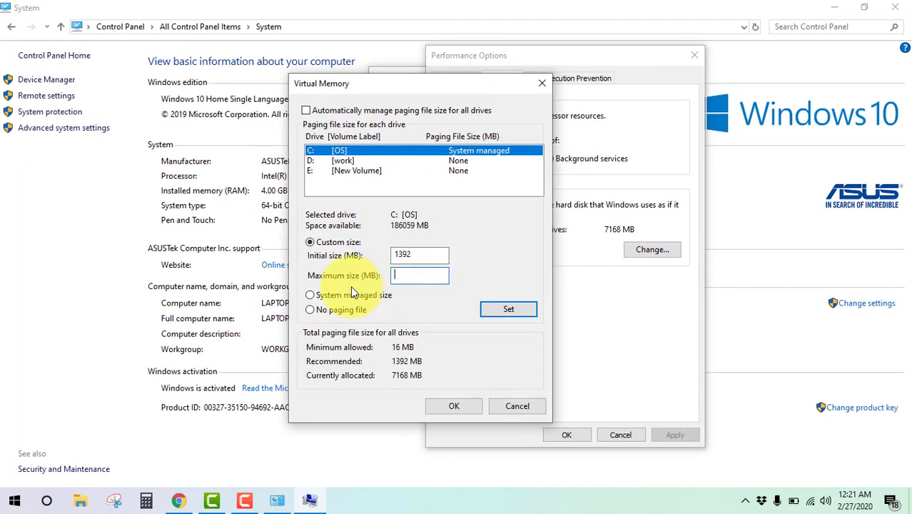
pyautogui.click(486, 325)
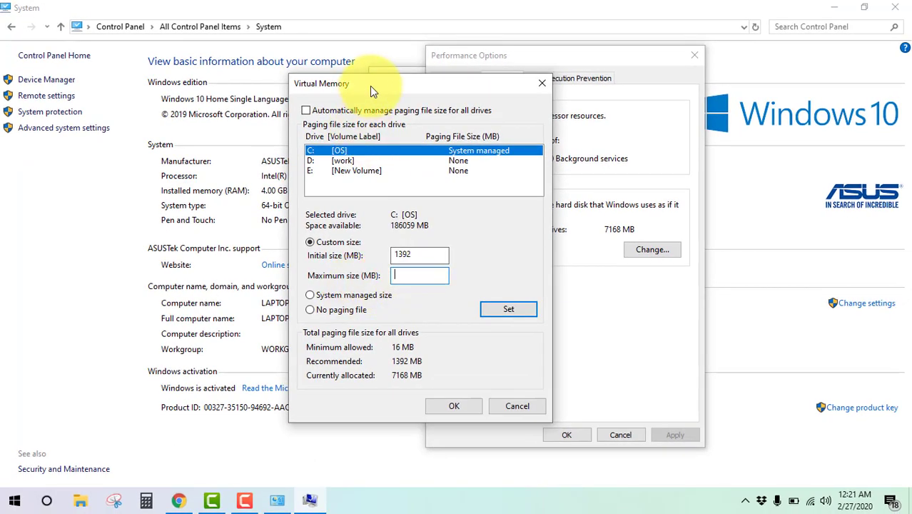
pyautogui.moveTo(371, 86); pyautogui.dragTo(465, 86)
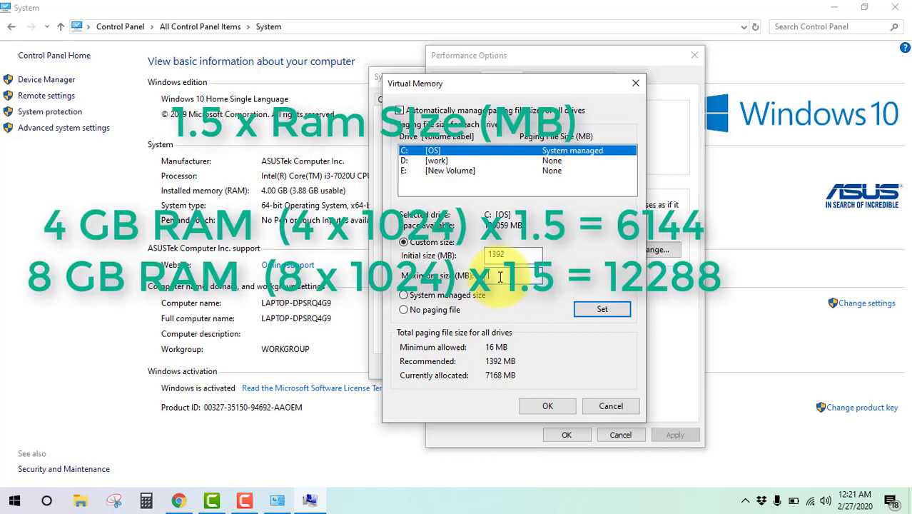
# Step: Open Calculator and compute 1024 × 4 = 4,096 MB for 4 GB of RAM
pyautogui.click(147, 492)
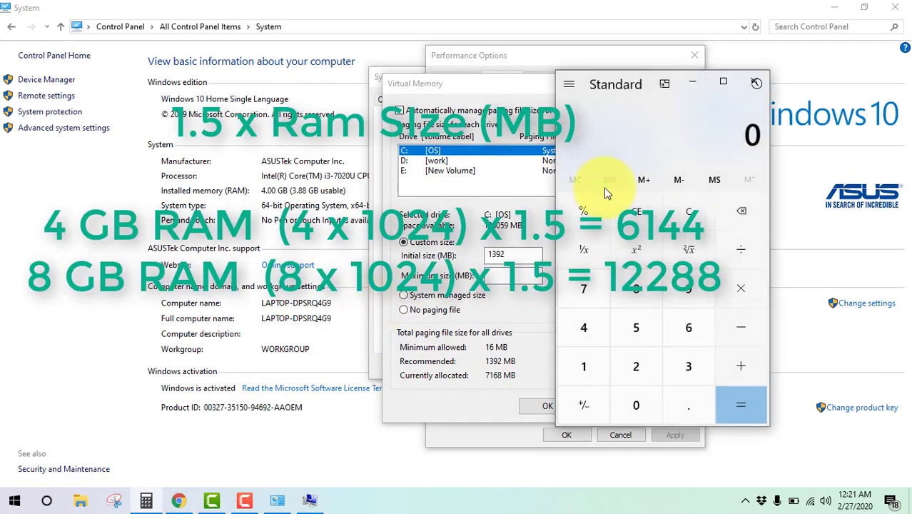
pyautogui.moveTo(645, 84); pyautogui.dragTo(692, 69)
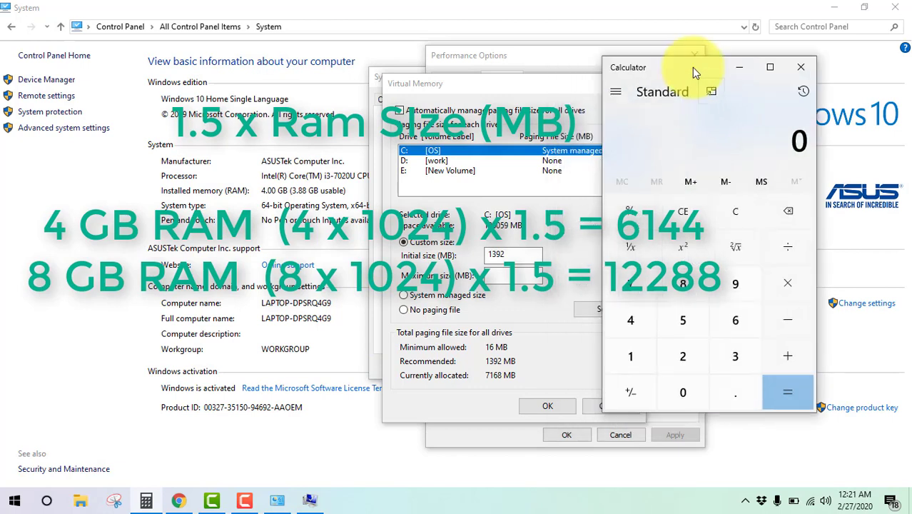
pyautogui.click(633, 358)
pyautogui.click(731, 391)
pyautogui.click(681, 326)
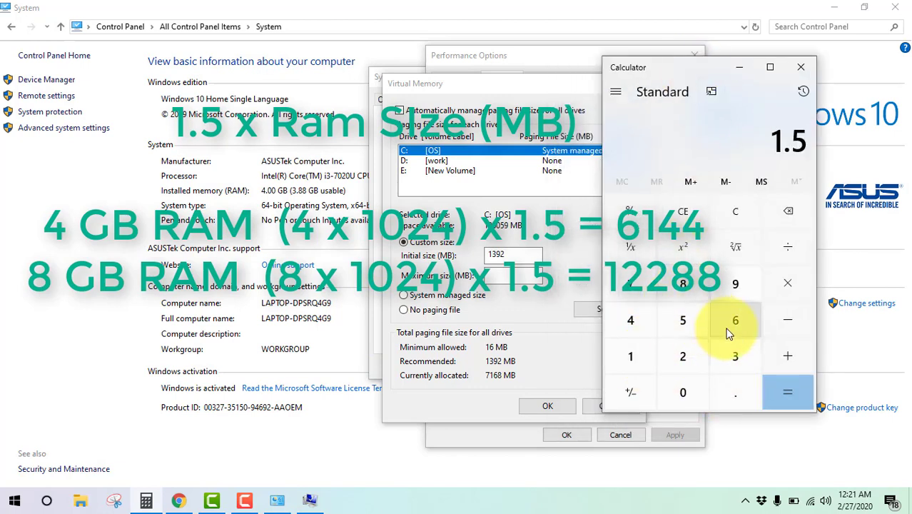
pyautogui.click(789, 293)
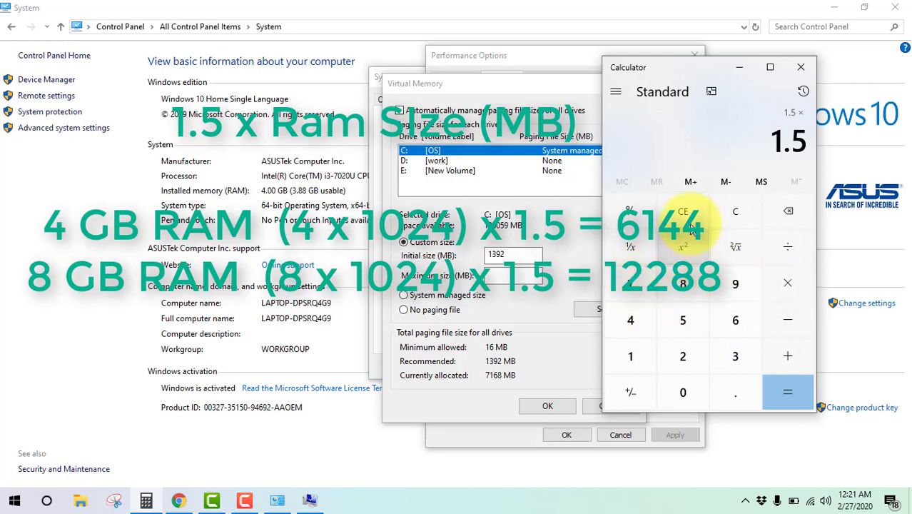
pyautogui.click(737, 214)
pyautogui.click(630, 356)
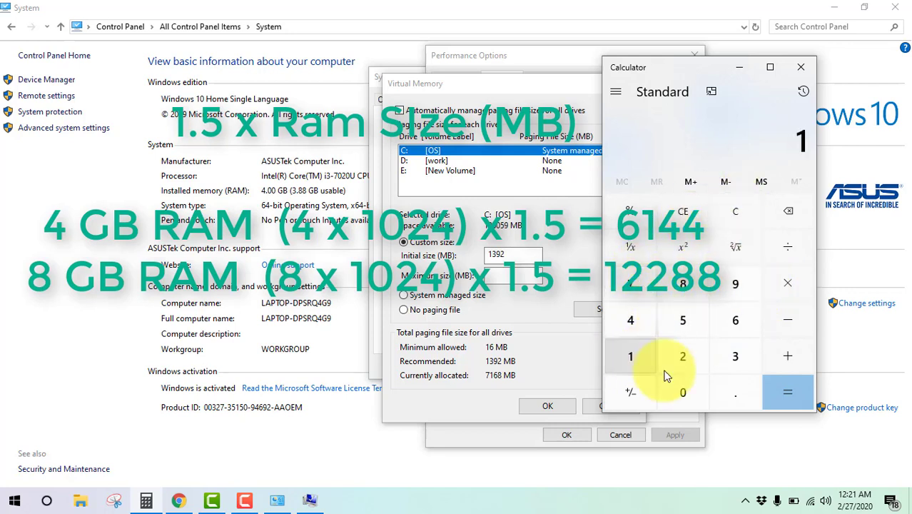
pyautogui.click(683, 392)
pyautogui.click(682, 357)
pyautogui.click(641, 318)
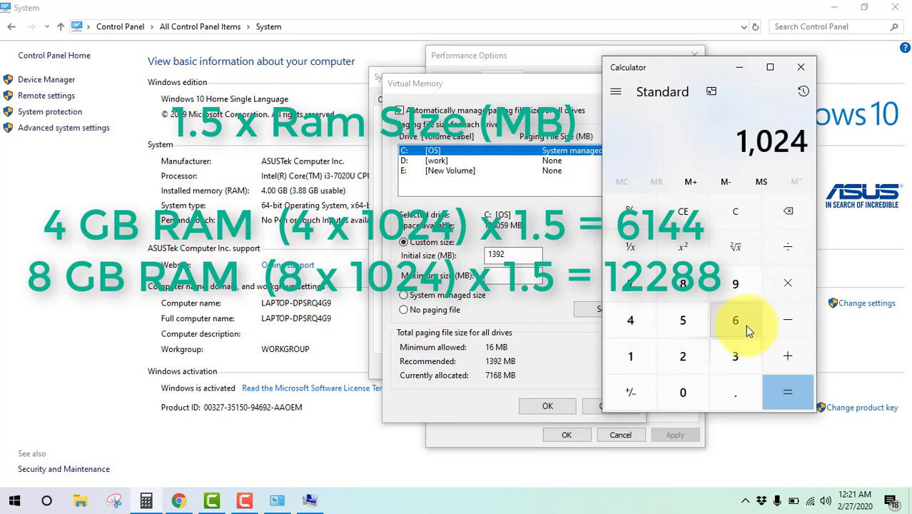
pyautogui.click(787, 286)
pyautogui.click(640, 322)
pyautogui.click(784, 391)
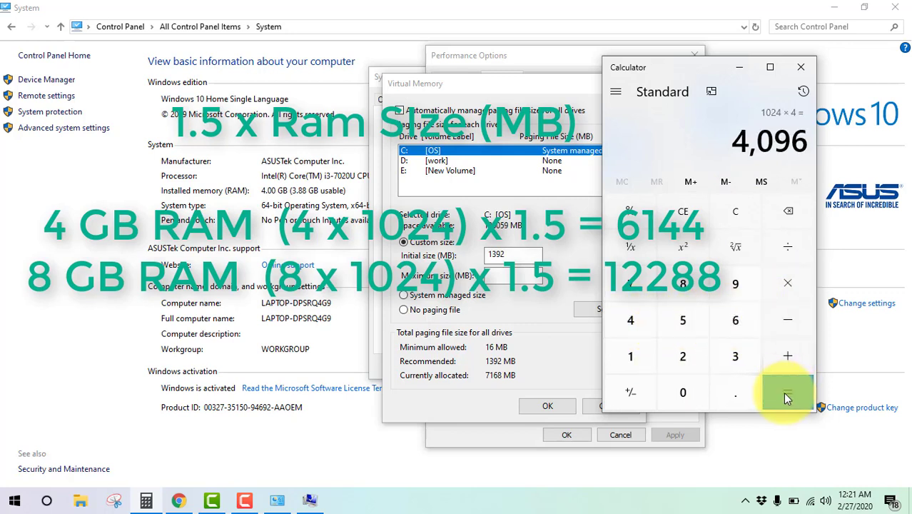
# Step: Multiply 4,096 by 1.5 to get 6,144 MB for C:'s Maximum size box
pyautogui.click(787, 284)
pyautogui.click(632, 353)
pyautogui.click(735, 392)
pyautogui.click(682, 319)
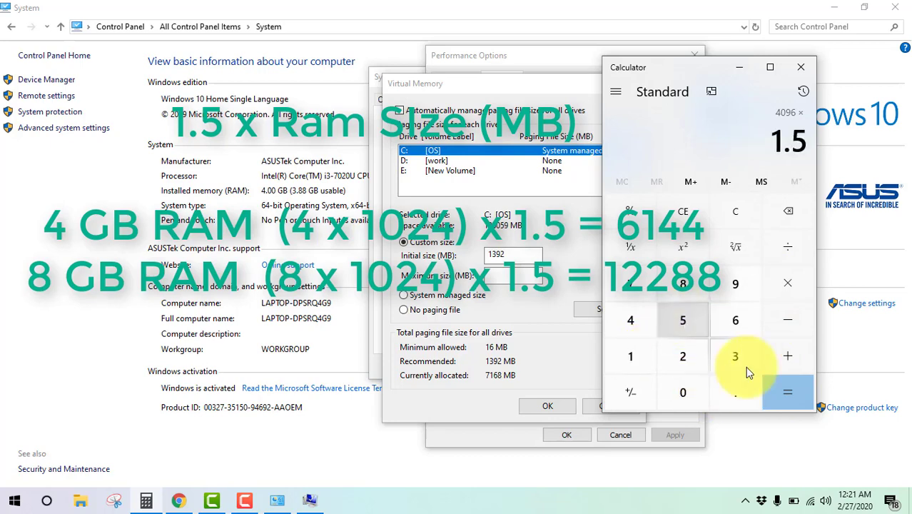
pyautogui.click(780, 388)
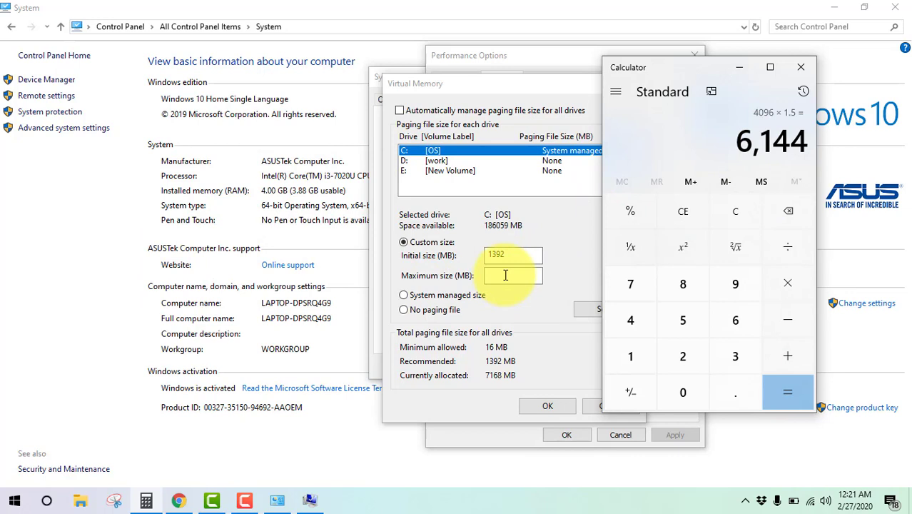
pyautogui.click(506, 275)
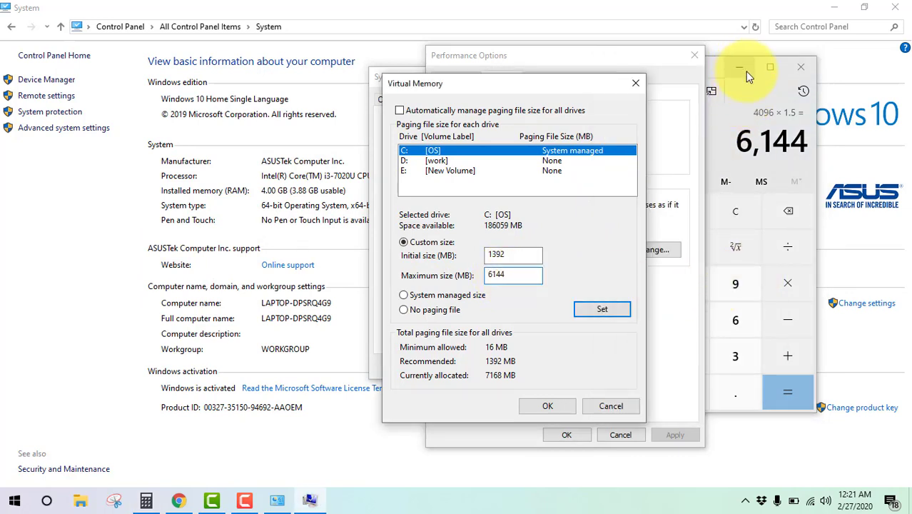
# Step: Compute 1024 × 8 × 1.5 = 12,288 MB for the 8 GB RAM case
pyautogui.click(712, 65)
pyautogui.click(730, 214)
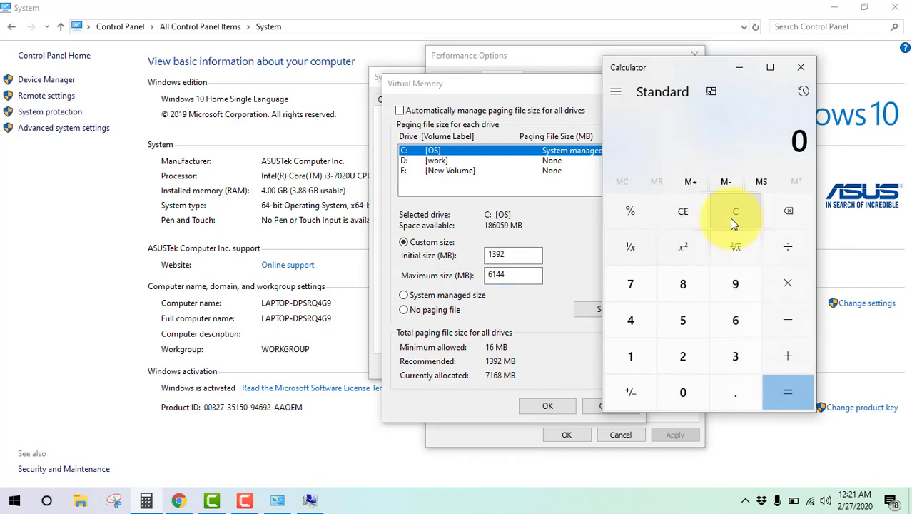
pyautogui.click(632, 357)
pyautogui.click(680, 391)
pyautogui.click(682, 352)
pyautogui.click(635, 325)
pyautogui.click(788, 286)
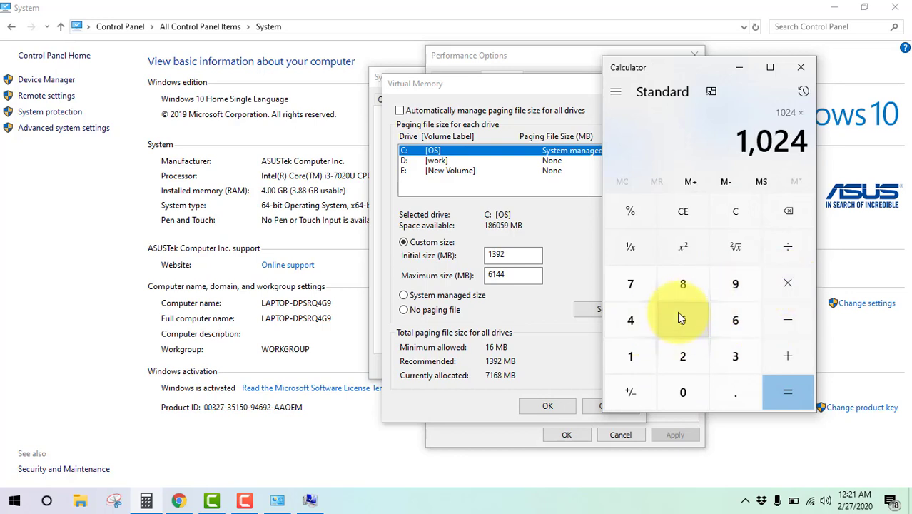
pyautogui.click(683, 284)
pyautogui.click(778, 394)
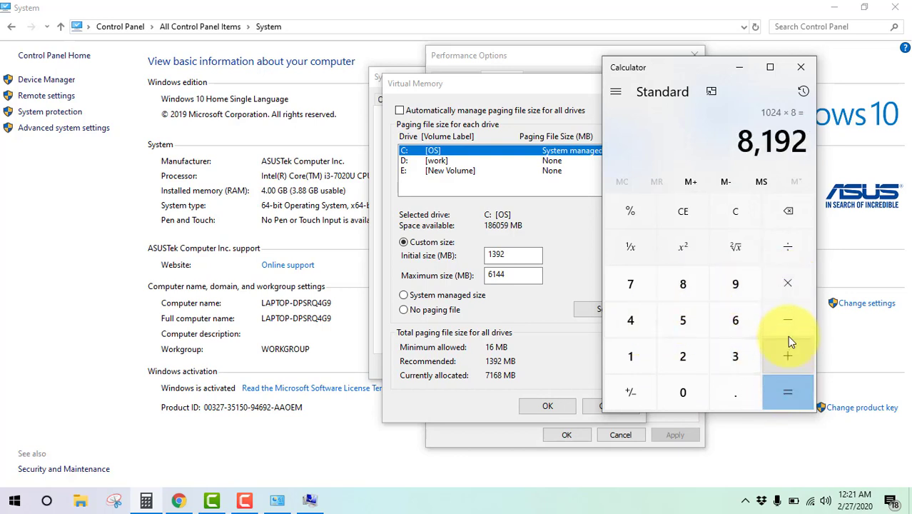
pyautogui.click(787, 284)
pyautogui.click(631, 356)
pyautogui.click(736, 392)
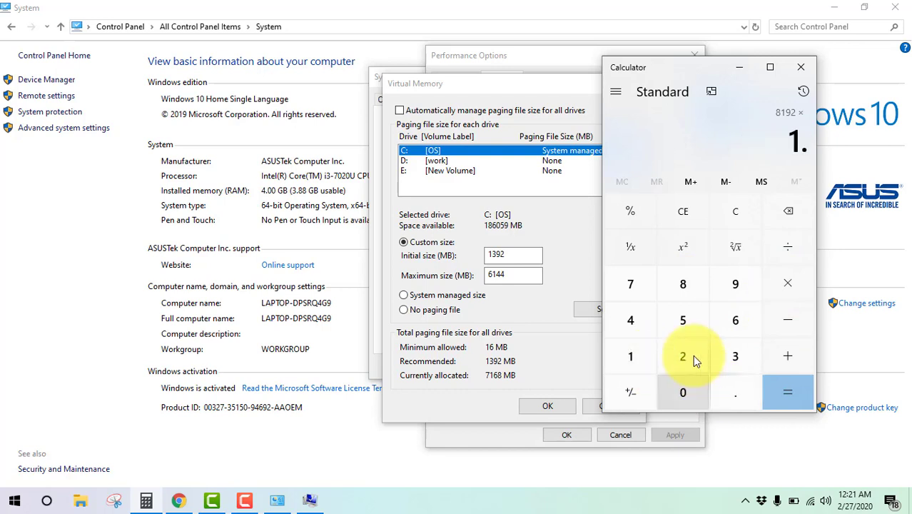
pyautogui.click(683, 320)
pyautogui.click(788, 392)
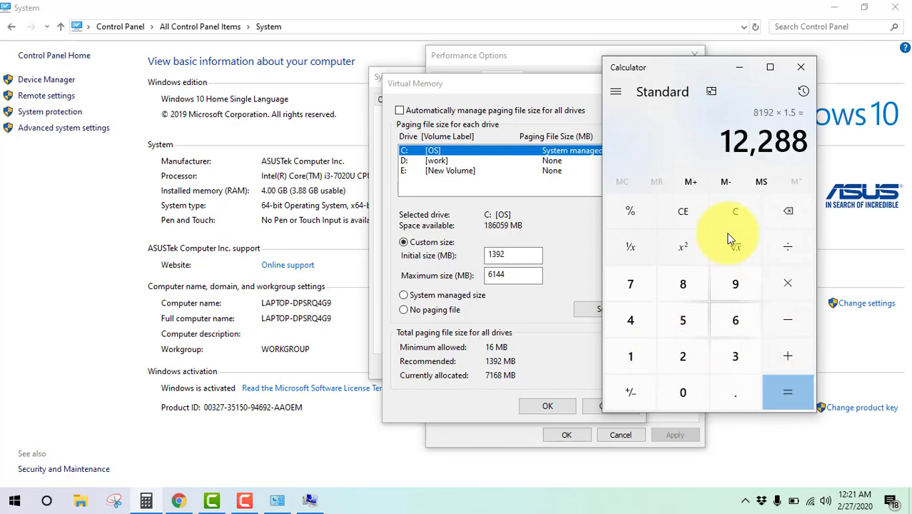
# Step: Set C:'s 1392–6144 MB paging size, confirm, acknowledge the restart notice, and apply
pyautogui.click(513, 276)
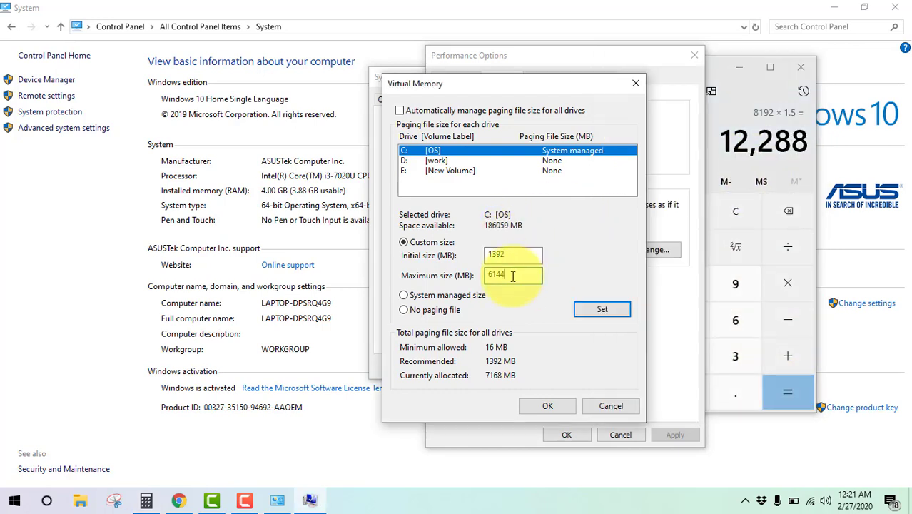
pyautogui.click(595, 312)
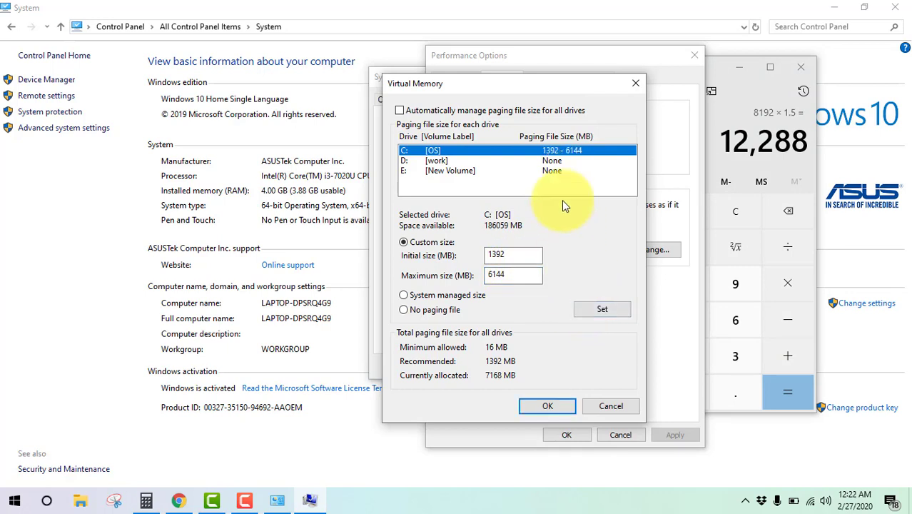
pyautogui.click(547, 407)
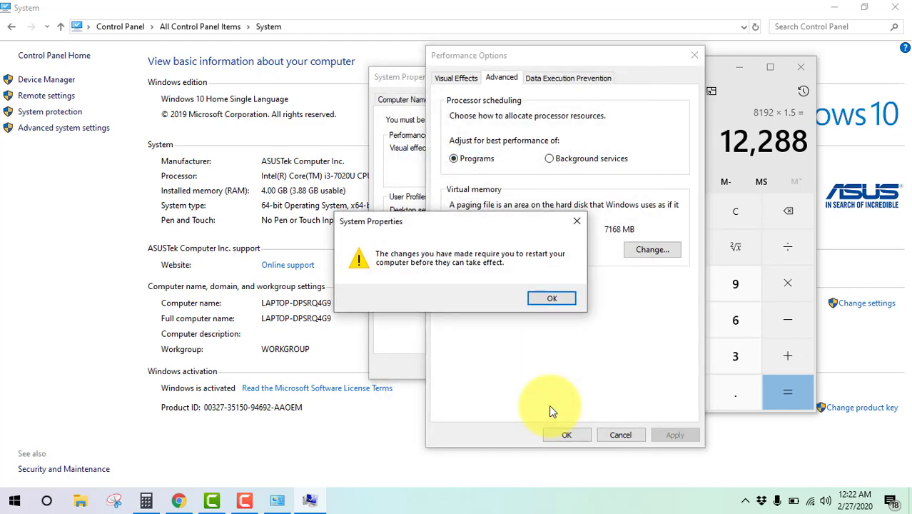
pyautogui.click(553, 298)
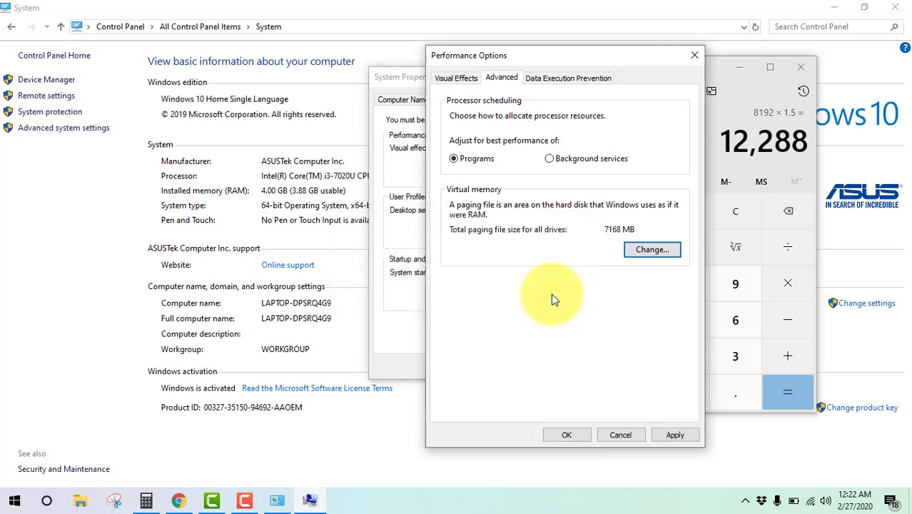
pyautogui.click(675, 435)
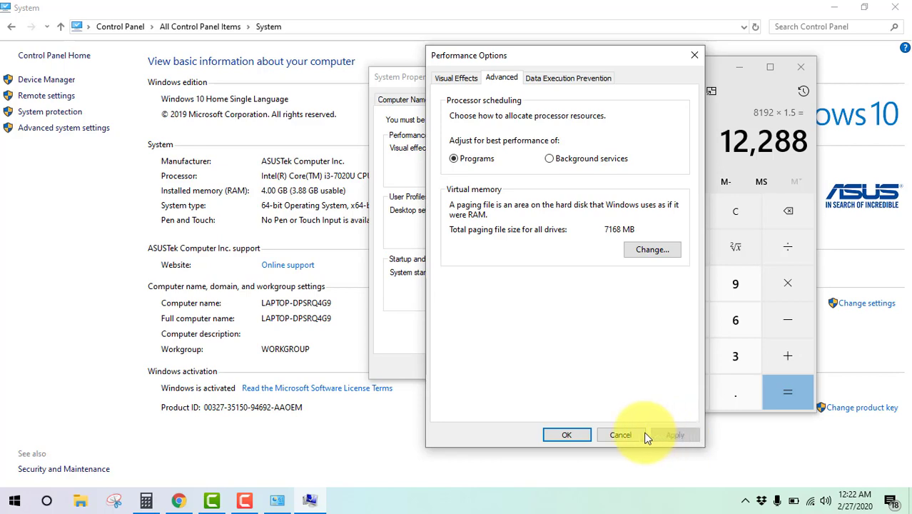
# Step: Close Performance Options, System Properties, Calculator and the System window, then open Start
pyautogui.click(567, 435)
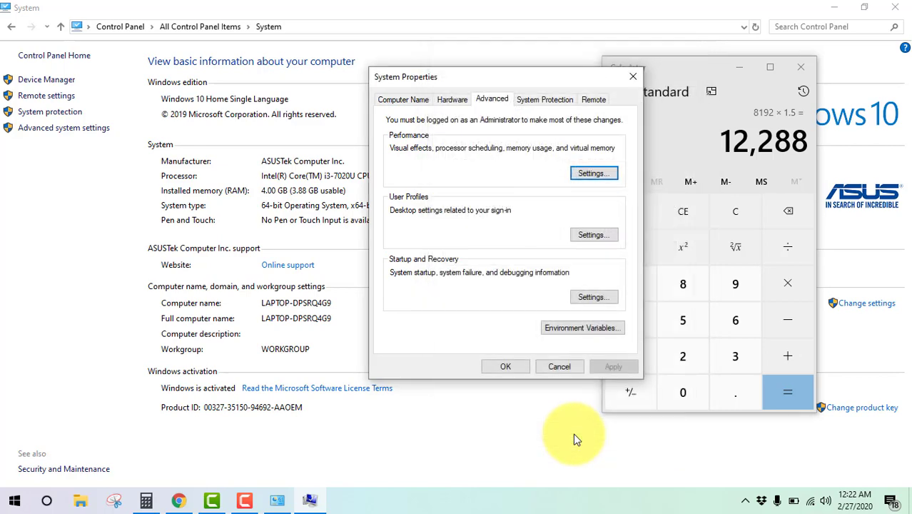
pyautogui.click(631, 78)
pyautogui.click(797, 67)
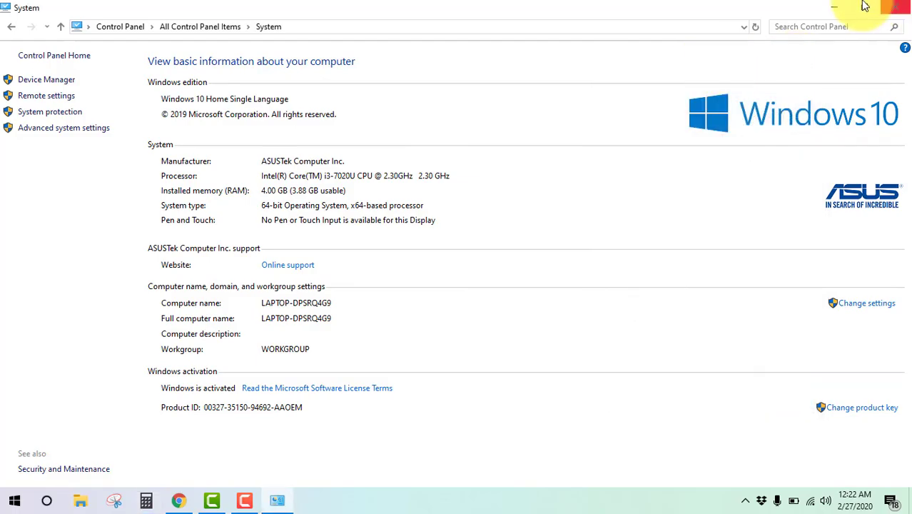
pyautogui.click(895, 7)
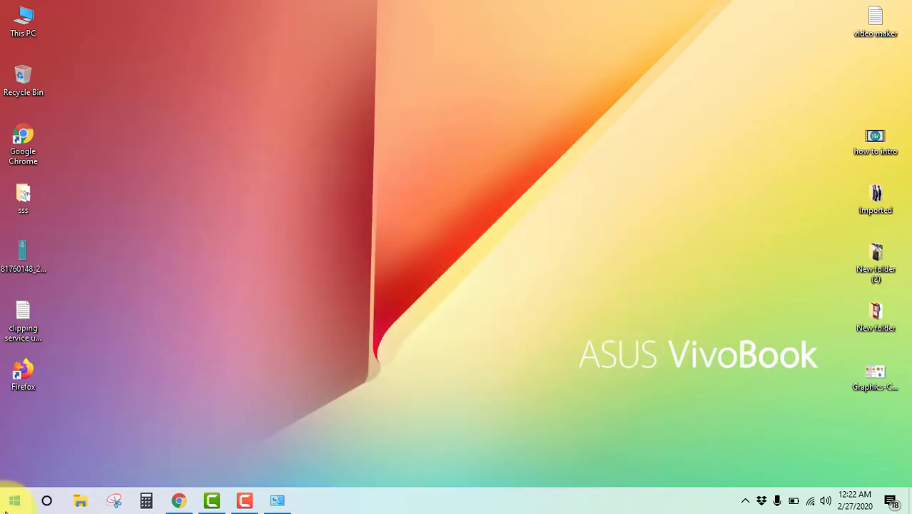
pyautogui.click(10, 503)
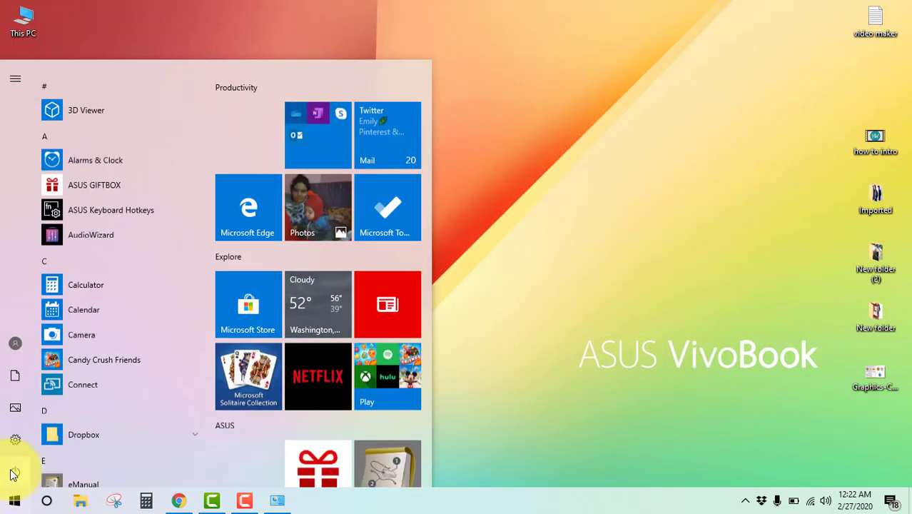